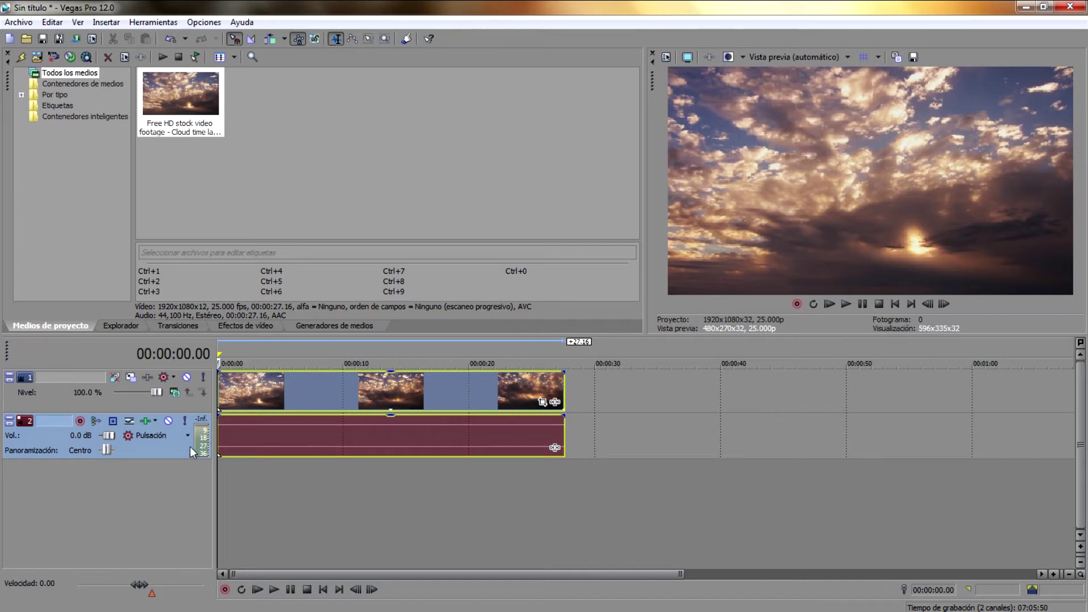
Delete the audio track and insert two empty video tracks above the cloud footage.
right_click(182, 447)
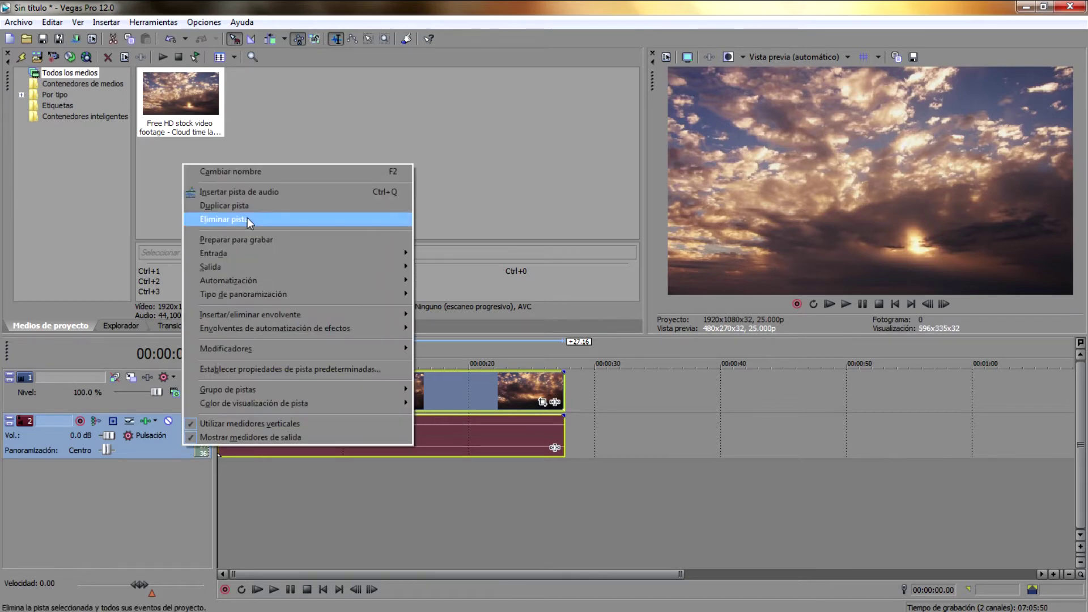
left_click(247, 218)
right_click(177, 476)
left_click(210, 515)
right_click(198, 516)
left_click(233, 550)
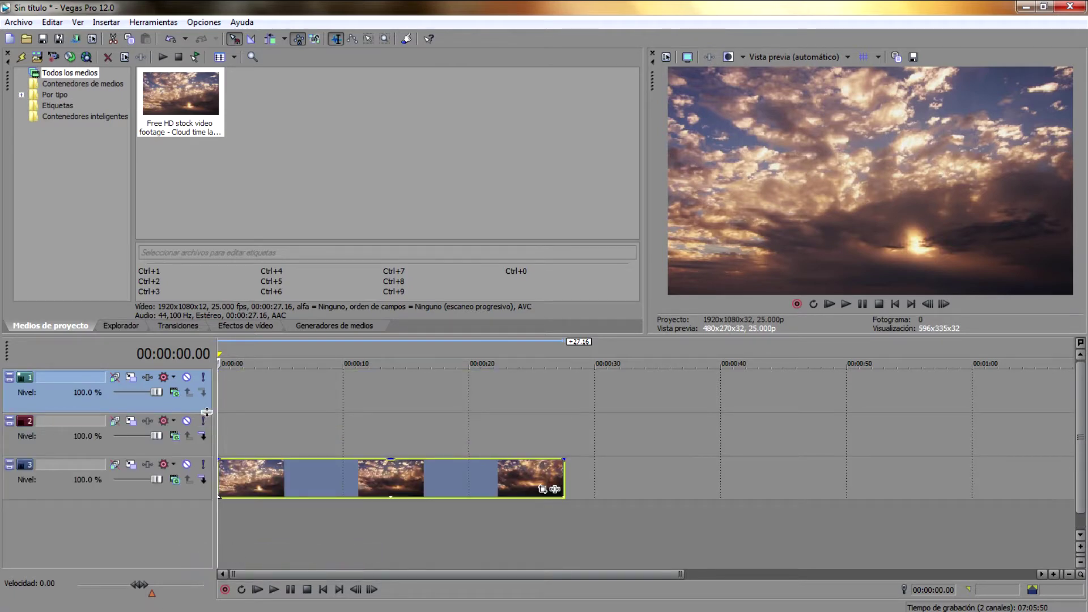
Place a (Heredado) Texto event with the Texto predeterminado preset at the start of track 2 and set its font to non-bold Crimson.
left_click(313, 328)
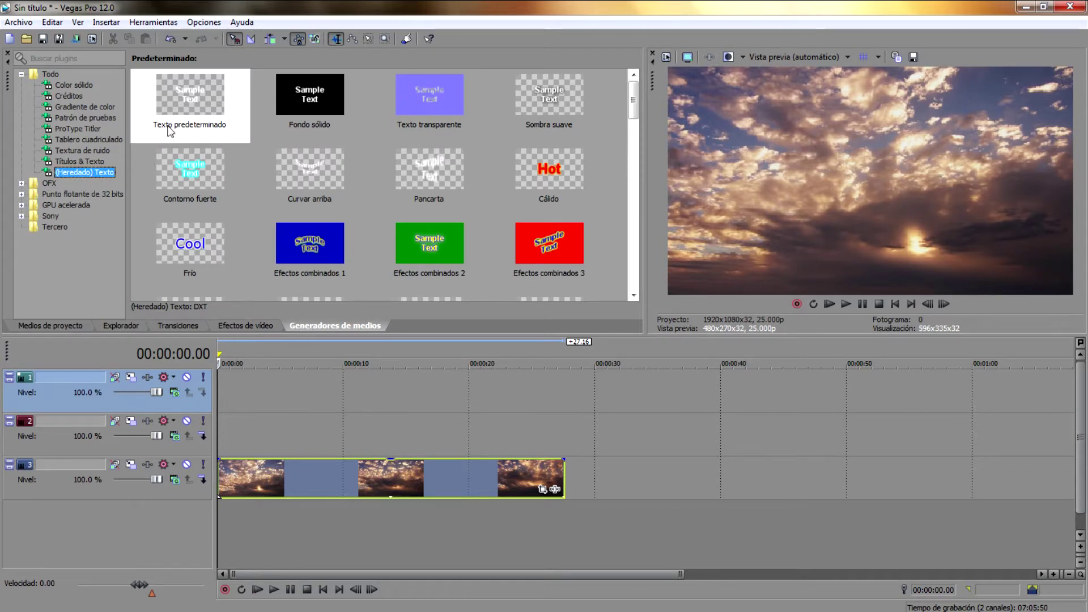
left_click_drag(204, 102, 223, 431)
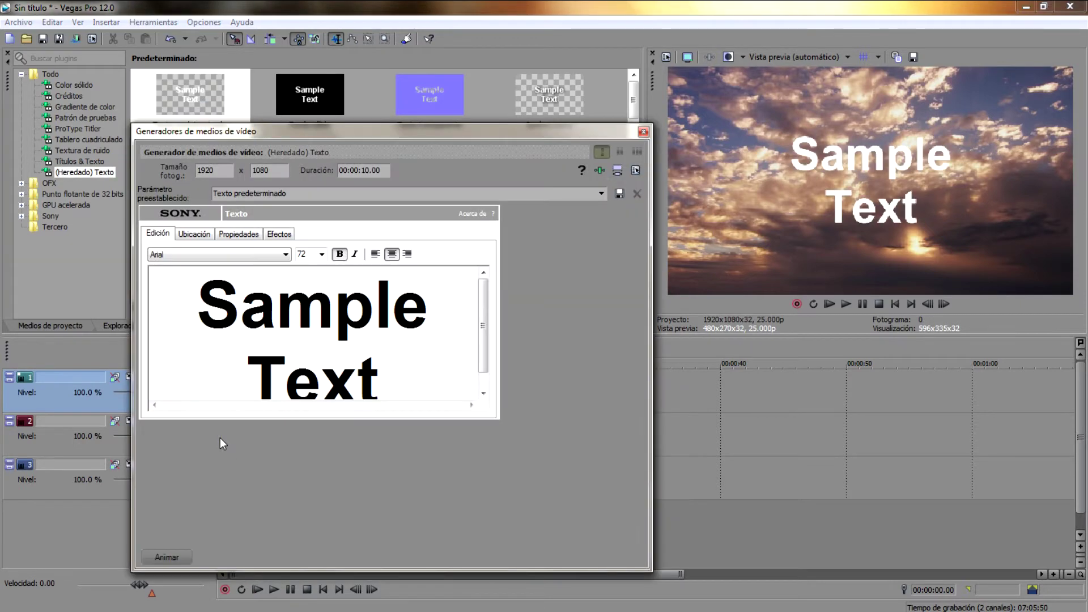
left_click(176, 258)
key("Page_Down")
key("Page_Down")
key("Page_Down")
key("Page_Down")
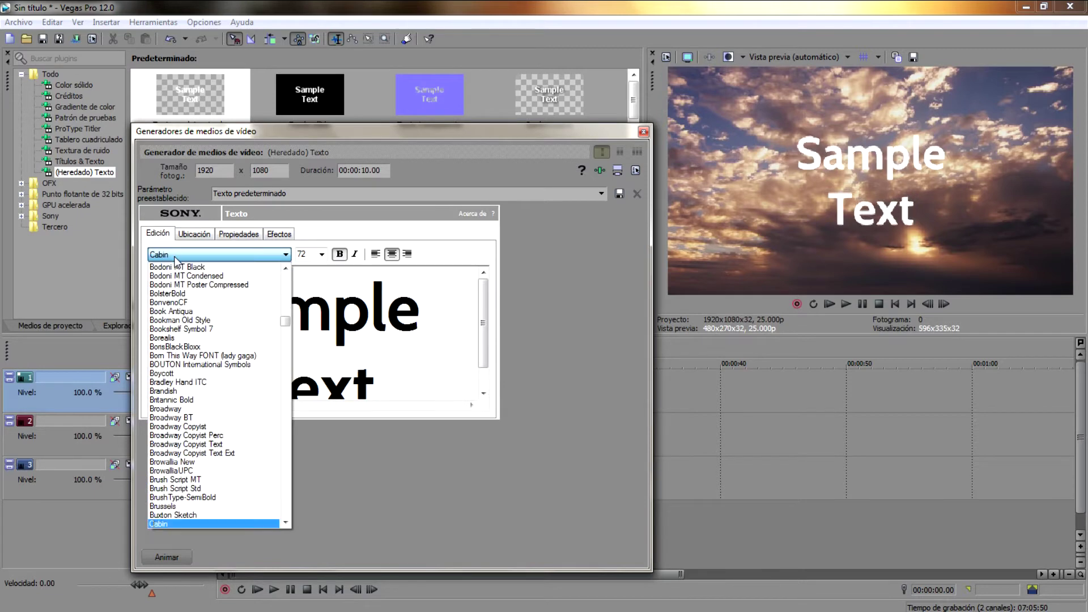
left_click(188, 258)
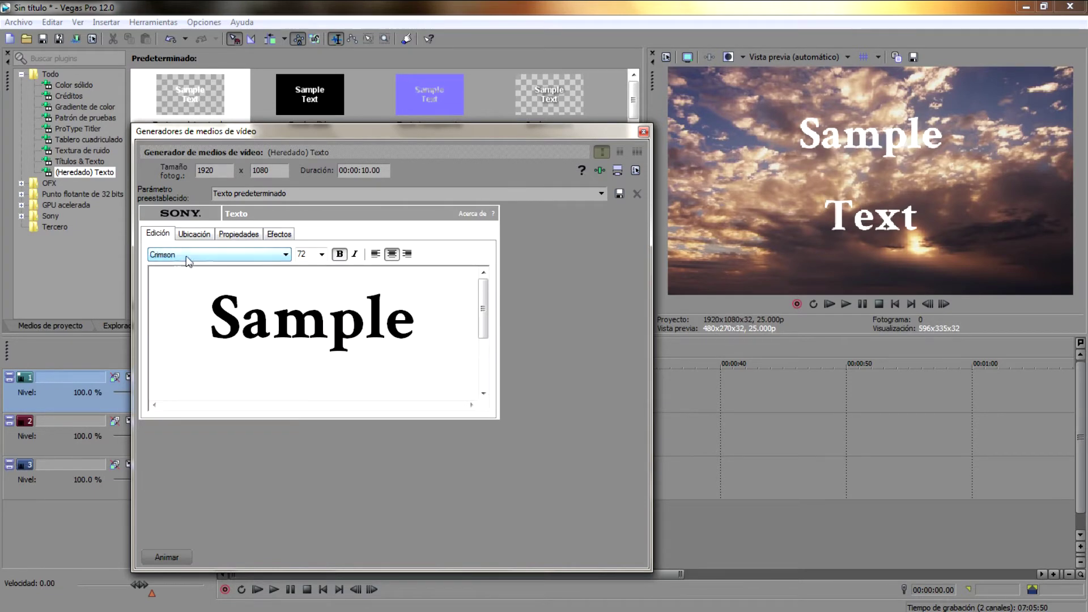
left_click(339, 254)
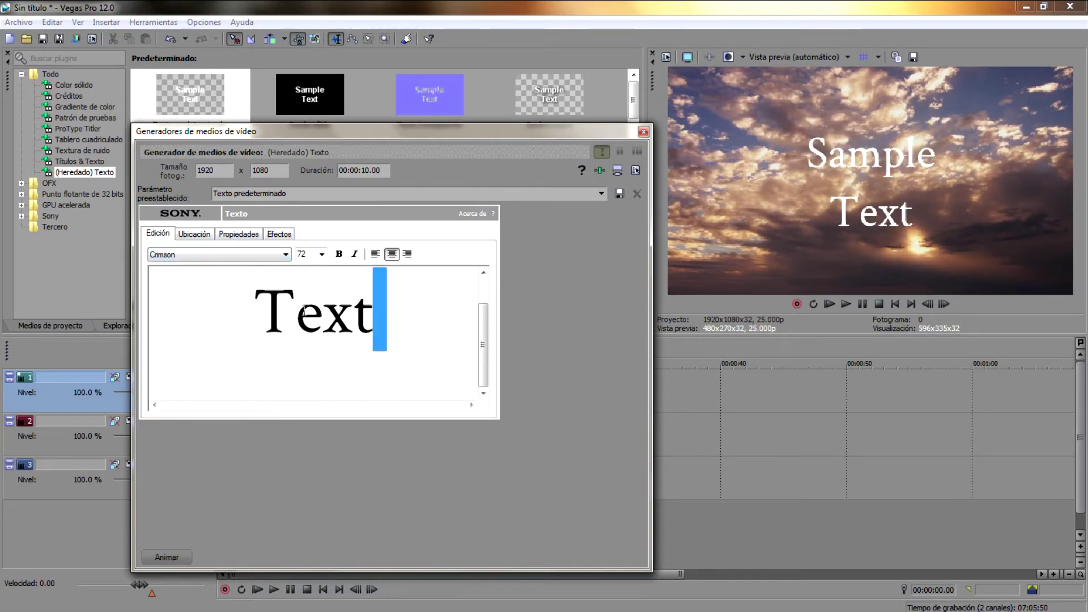
Replace the sample text of the track 2 title with LIBERTAD.
key("ctrl+a")
type("LIBERTAD")
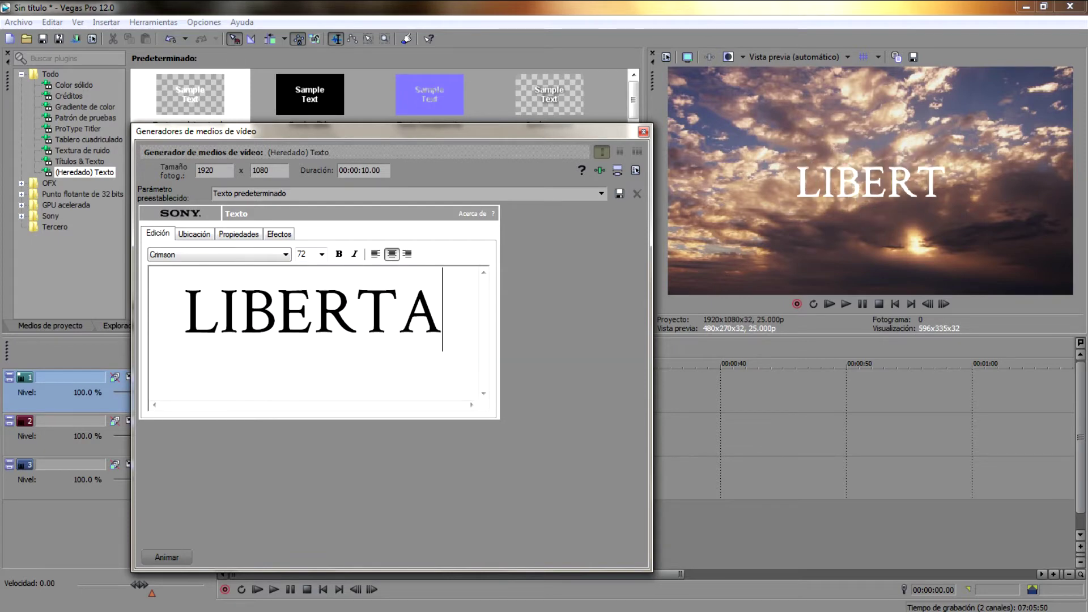
left_click(439, 345)
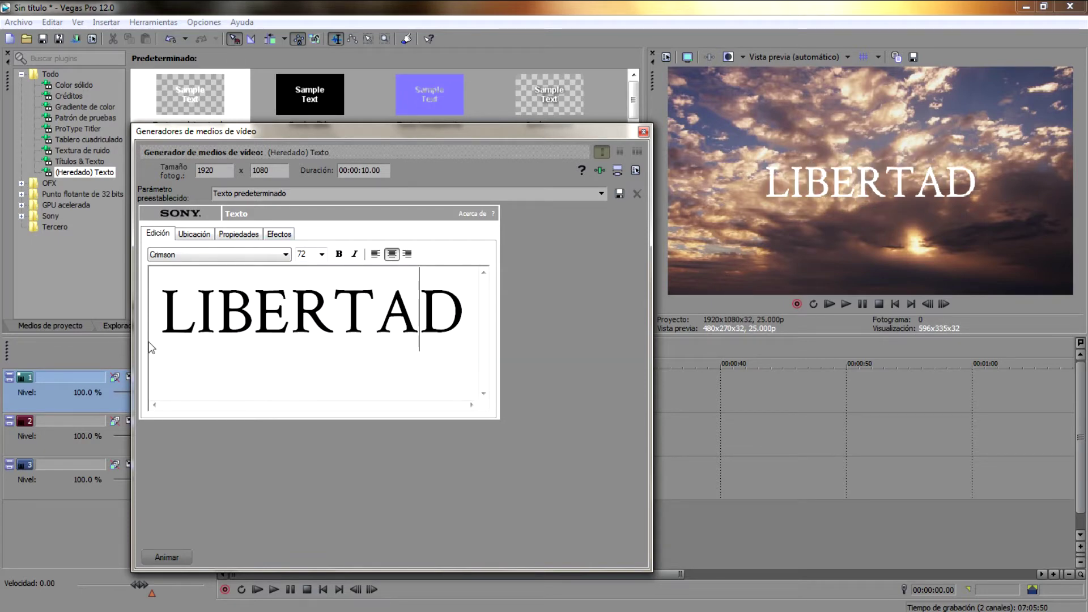
Make the LIBERTAD text black and enlarge its scale to about 2.554.
left_click(239, 234)
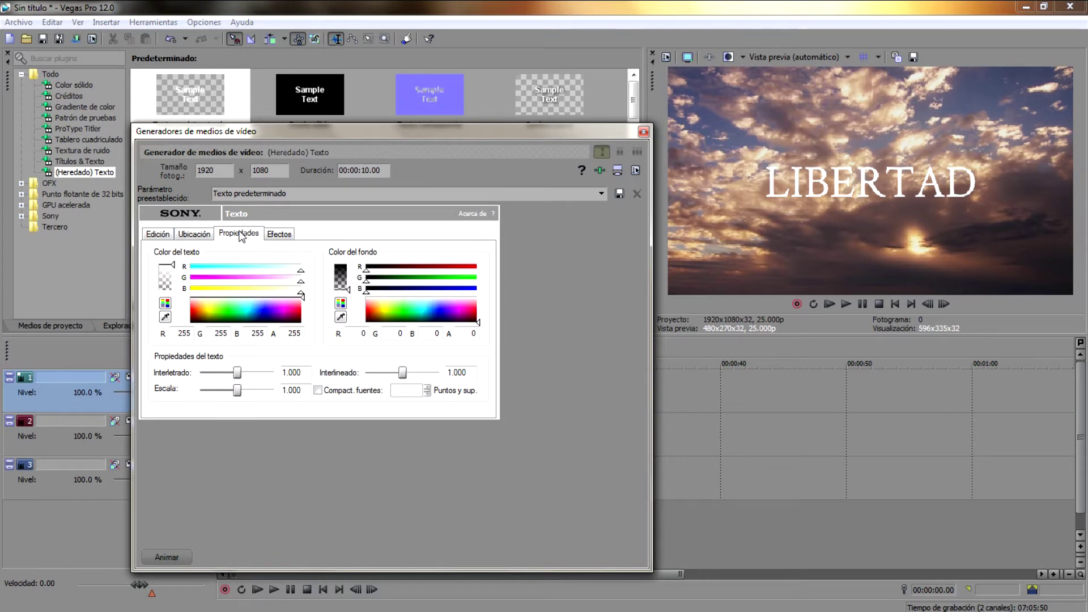
left_click_drag(288, 320, 313, 336)
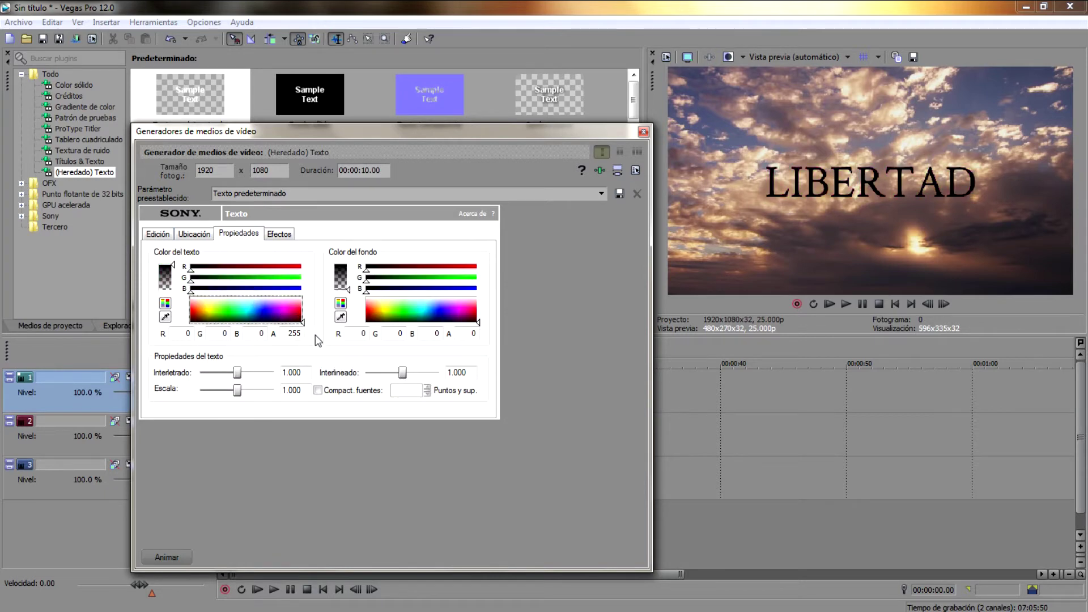
left_click_drag(237, 395, 255, 395)
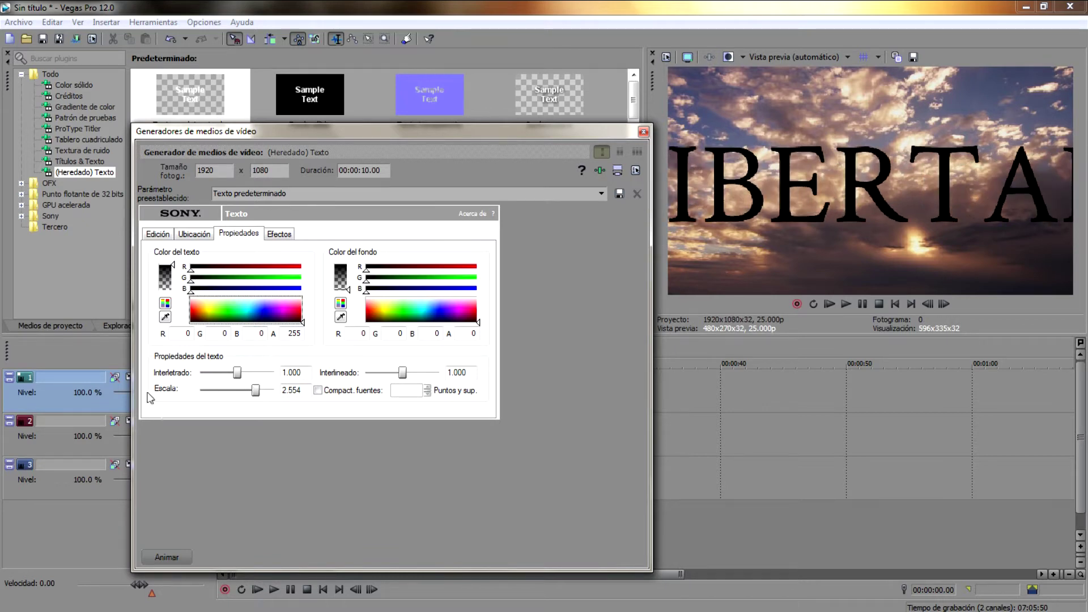
Shift the large title horizontally to X 0.418 so that it starts at the frame's left edge.
left_click(194, 238)
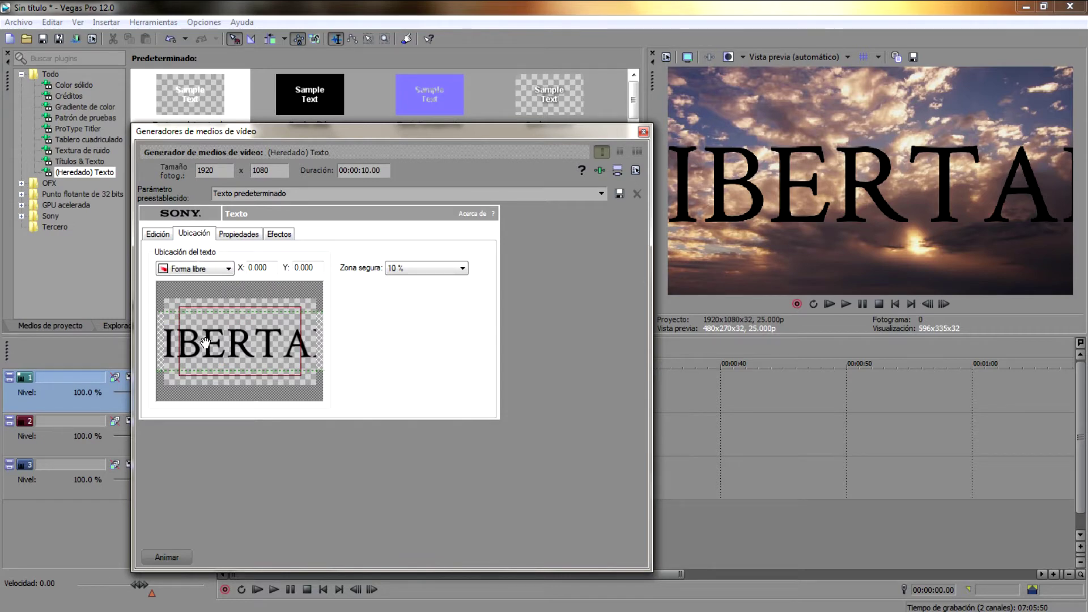
key("Right")
key("Right")
key("Right")
key("Right")
key("Right")
key("Right")
key("Right")
key("Right")
key("Right")
key("Right")
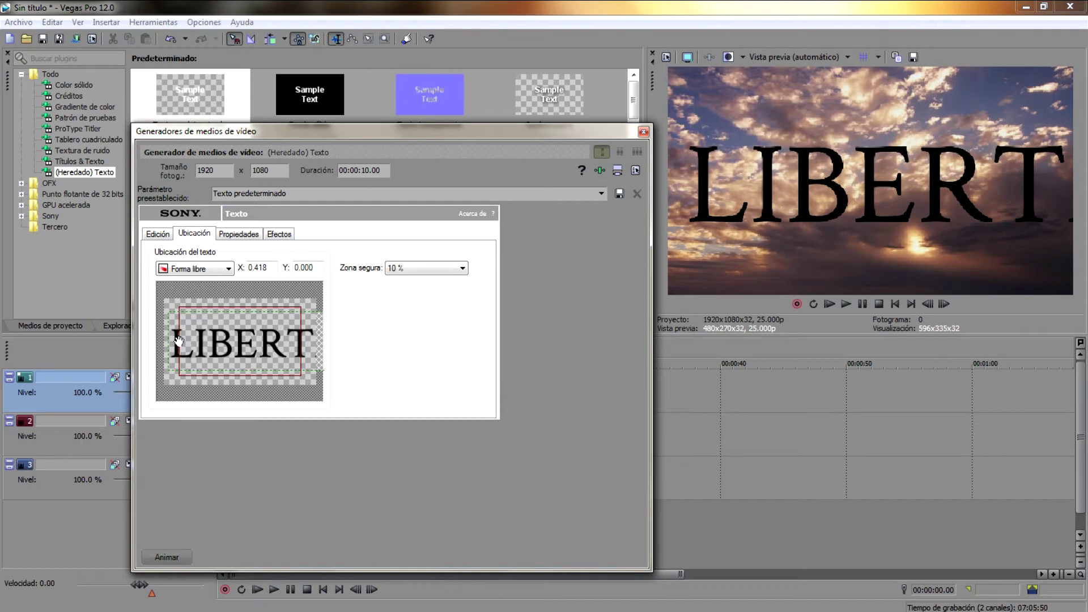
Animate the large title with a keyframe at 00:00:10.00 that moves it to about X -0.352.
left_click(165, 557)
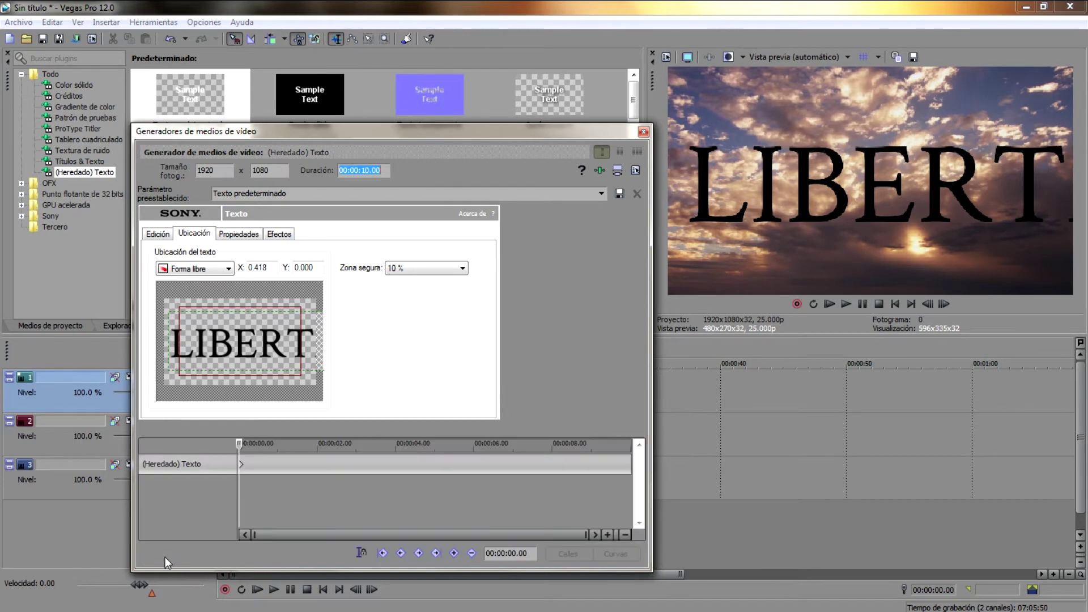
left_click(630, 468)
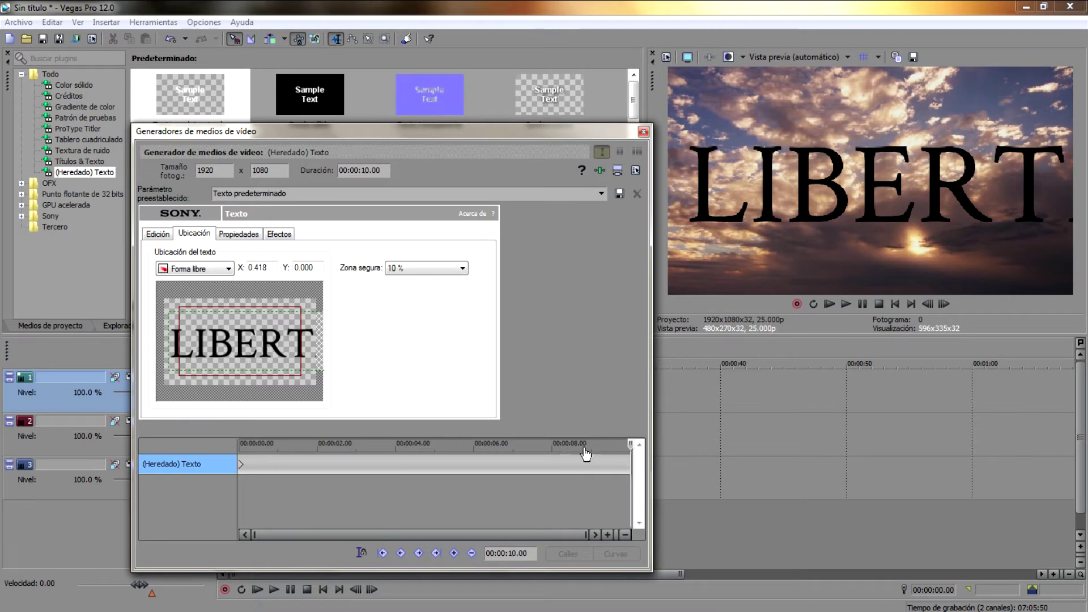
left_click(454, 553)
left_click_drag(289, 361, 285, 359)
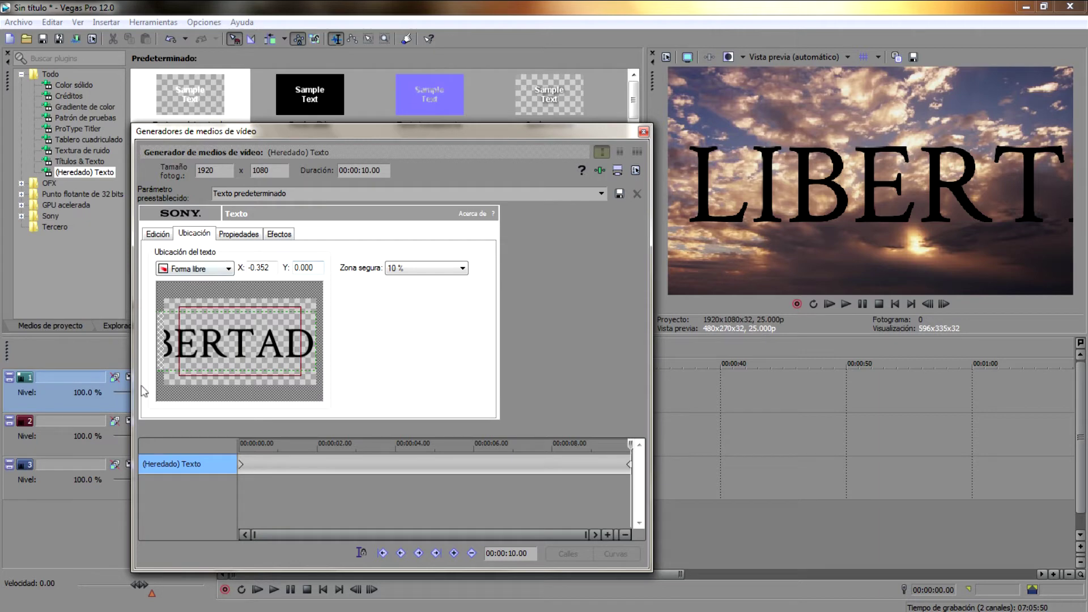
Close the text generator and play the timeline from the start to check the large title's movement.
left_click(644, 131)
key("space")
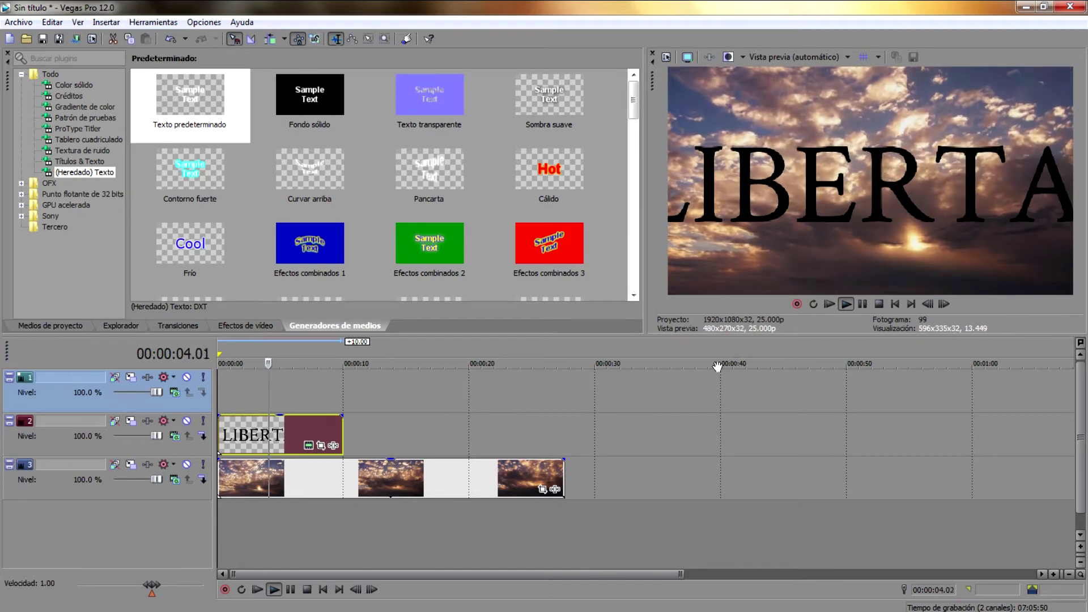
left_click(879, 304)
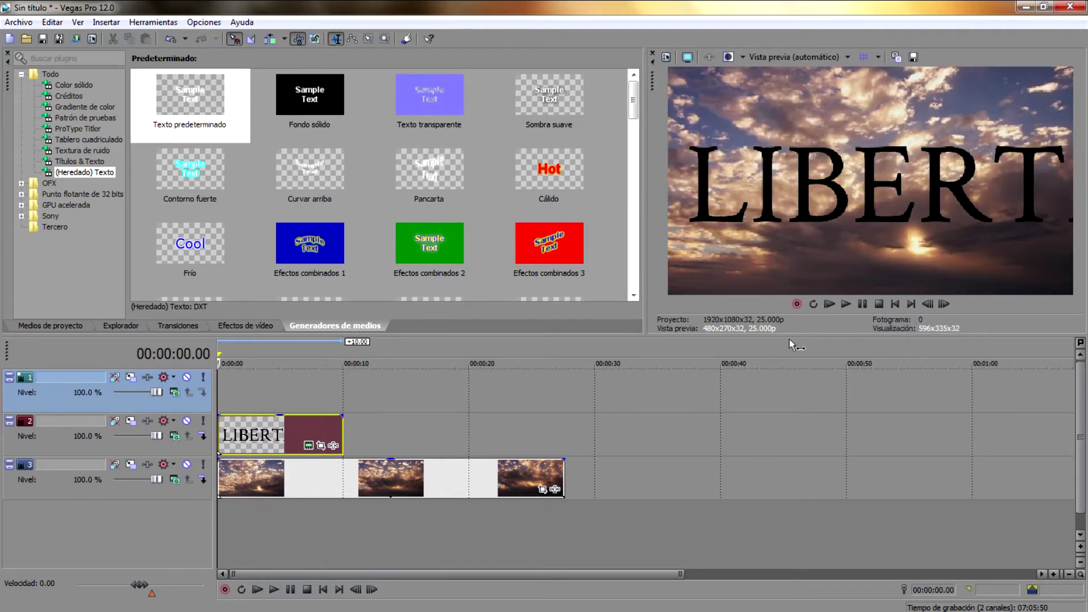
Place another Texto predeterminado event at the start of track 1 and set its font to non-bold Crimson.
left_click_drag(220, 122, 207, 396)
left_click(258, 255)
type("crimson")
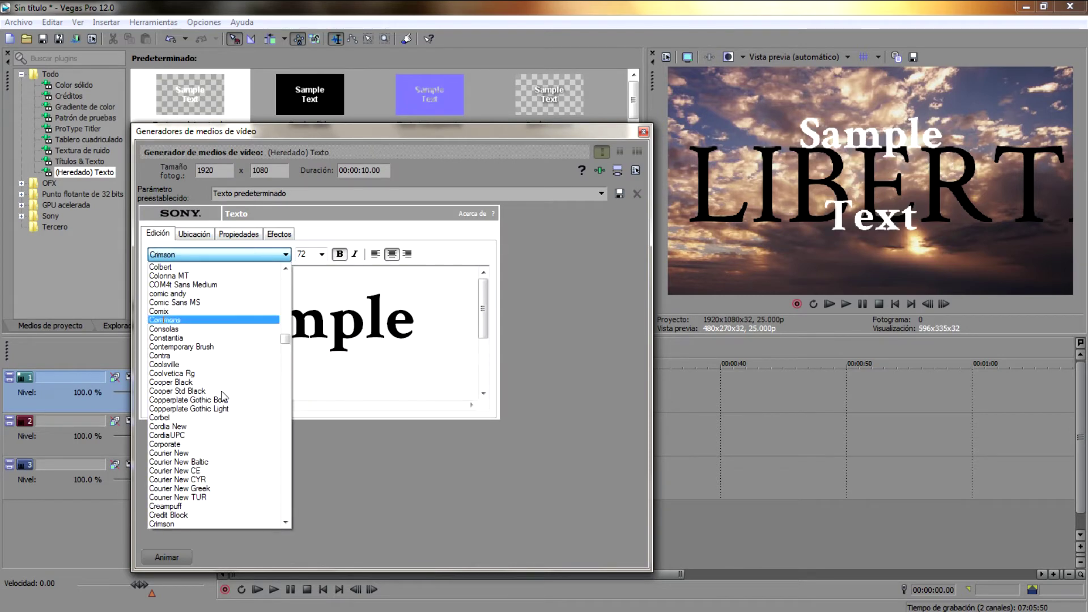
left_click(343, 324)
left_click(340, 257)
Replace the second title's sample text with LIBERTAD and make it italic.
key("ctrl+a")
type("LIBERTAD")
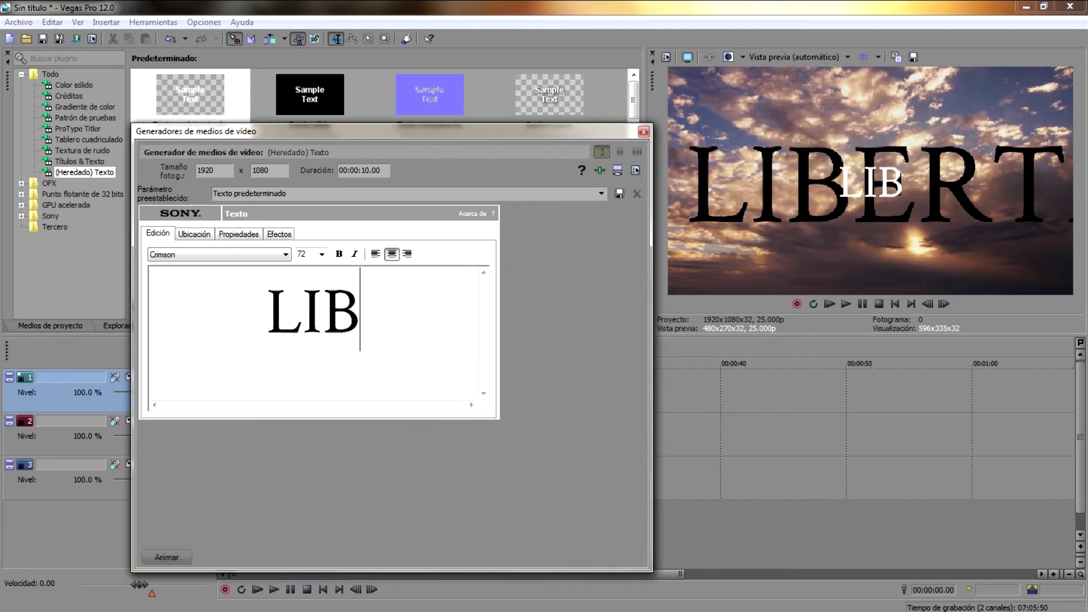
left_click(356, 255)
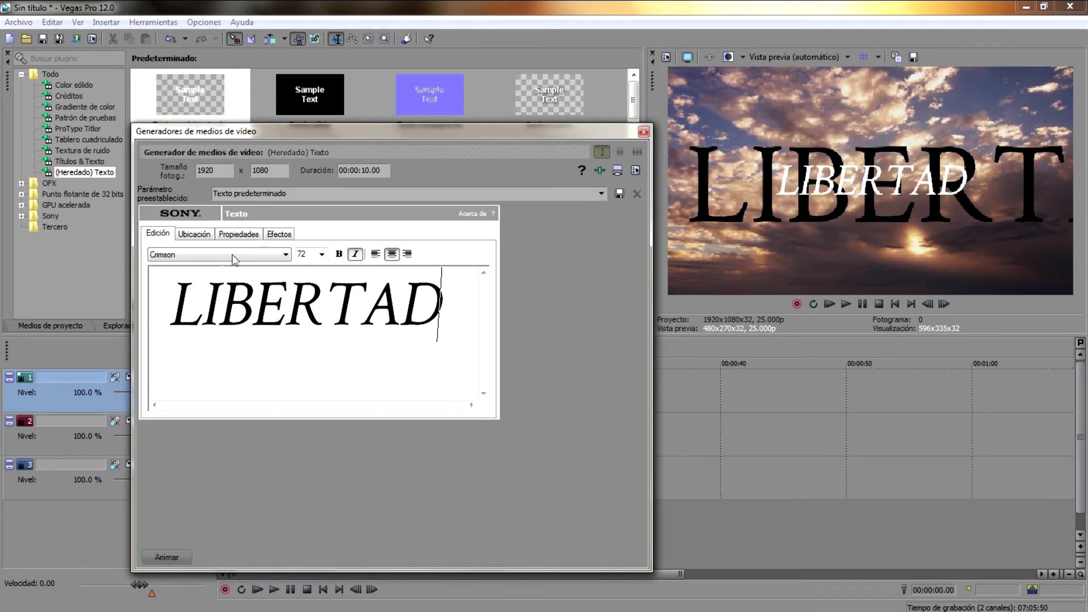
Make the italic title black and move it below the large title, at about X -0.284, Y 0.623.
left_click(239, 234)
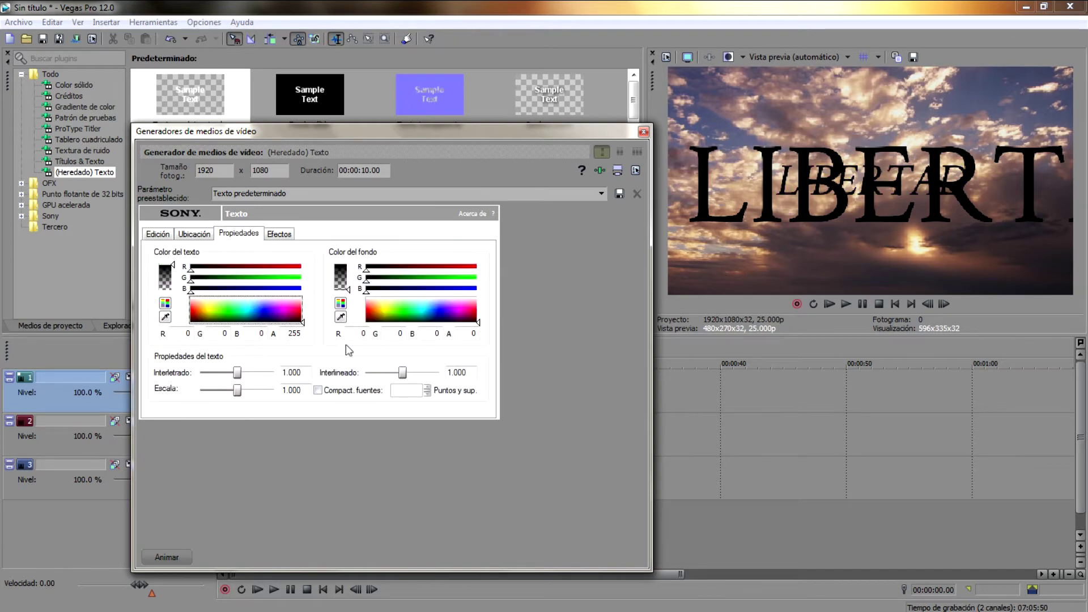
left_click(189, 235)
left_click_drag(245, 339, 222, 369)
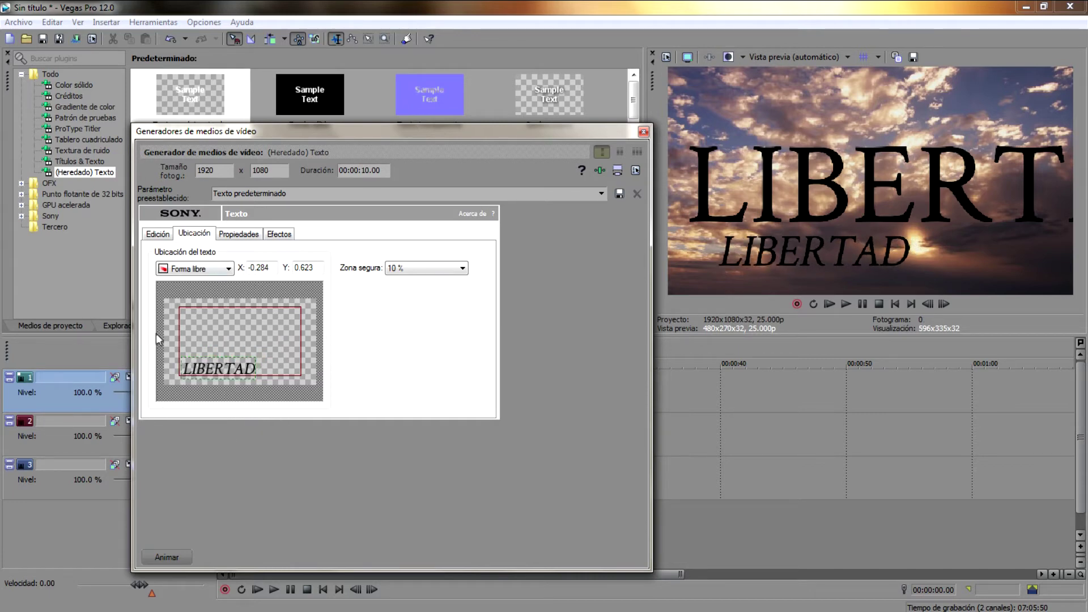
Animate the italic title with a keyframe at 00:00:10.00 that moves it horizontally to about X 0.046.
left_click(165, 555)
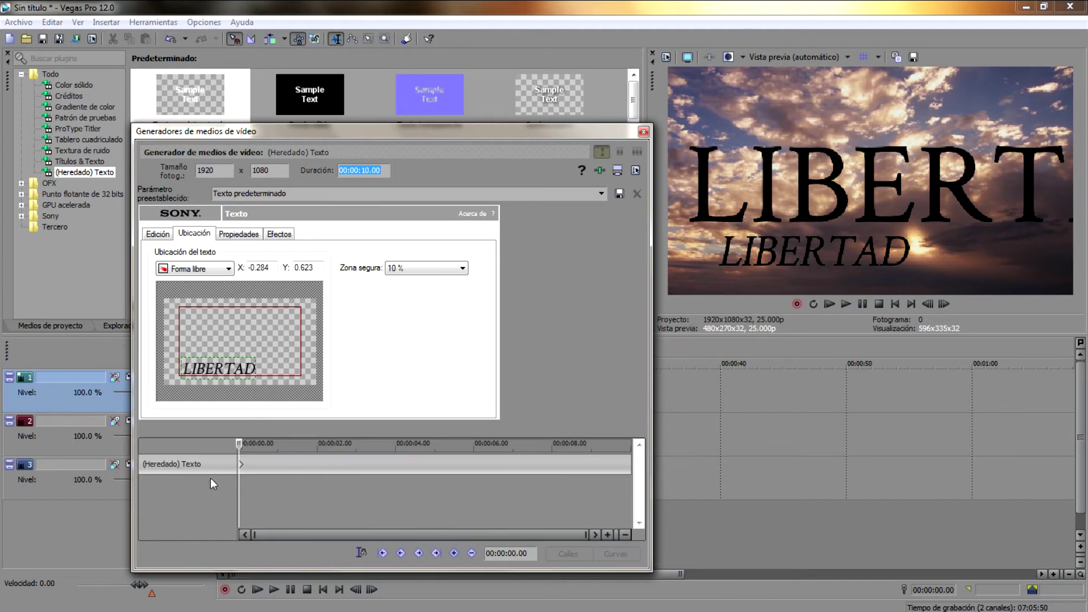
left_click_drag(309, 467, 630, 466)
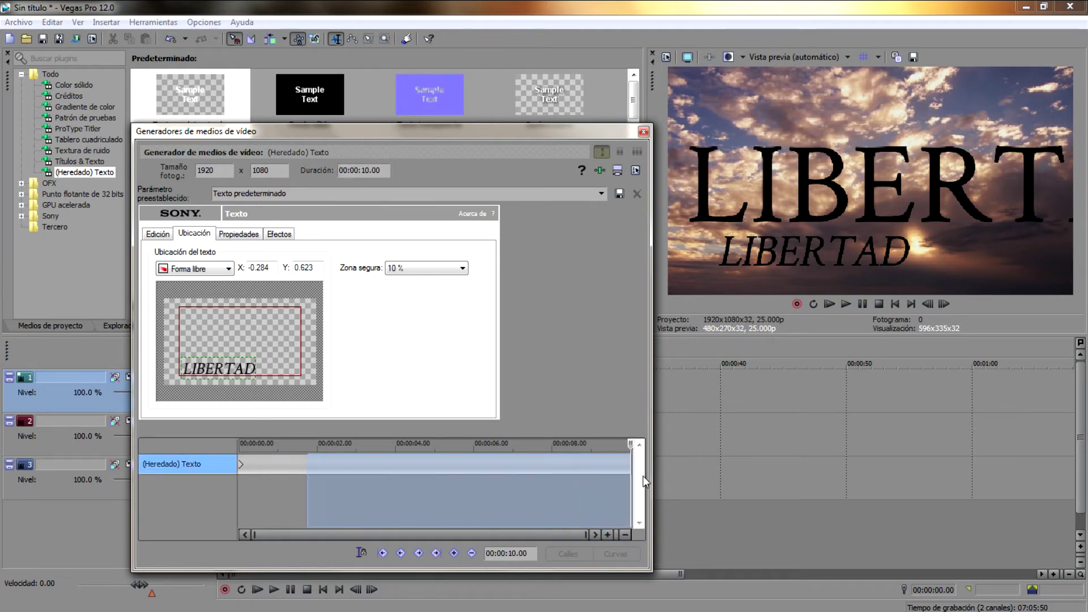
left_click_drag(191, 364, 191, 363)
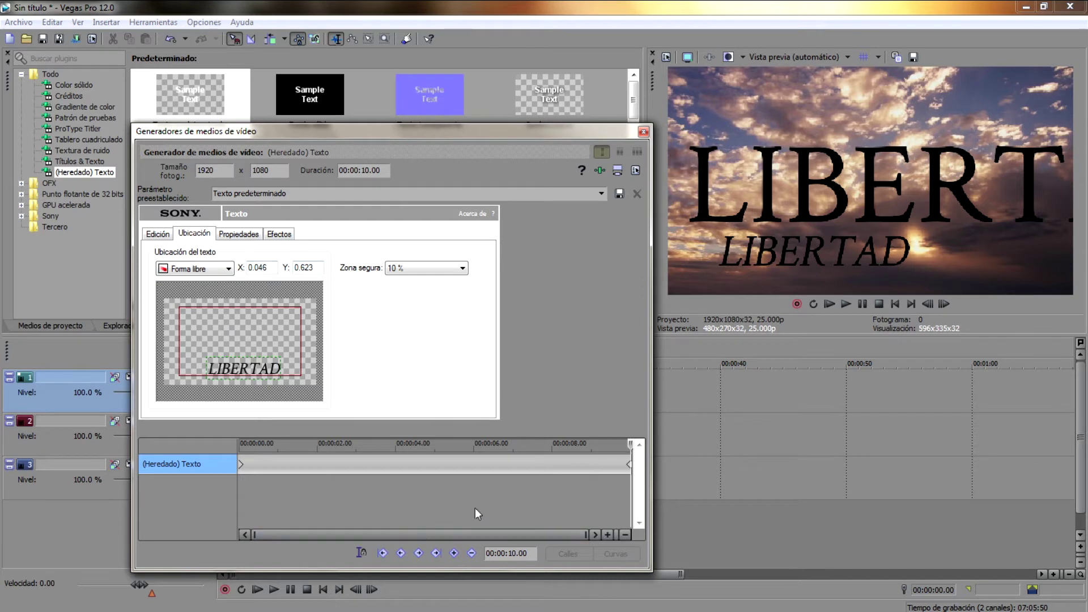
Close the text generator and play the timeline to check both titles moving in opposite directions.
left_click(643, 132)
key("space")
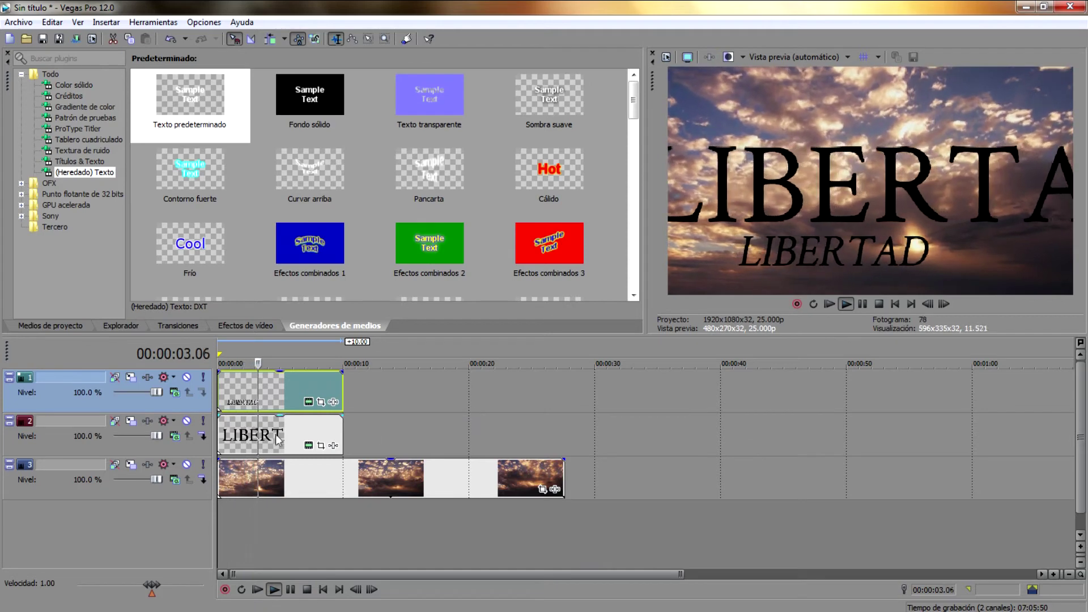
key("space")
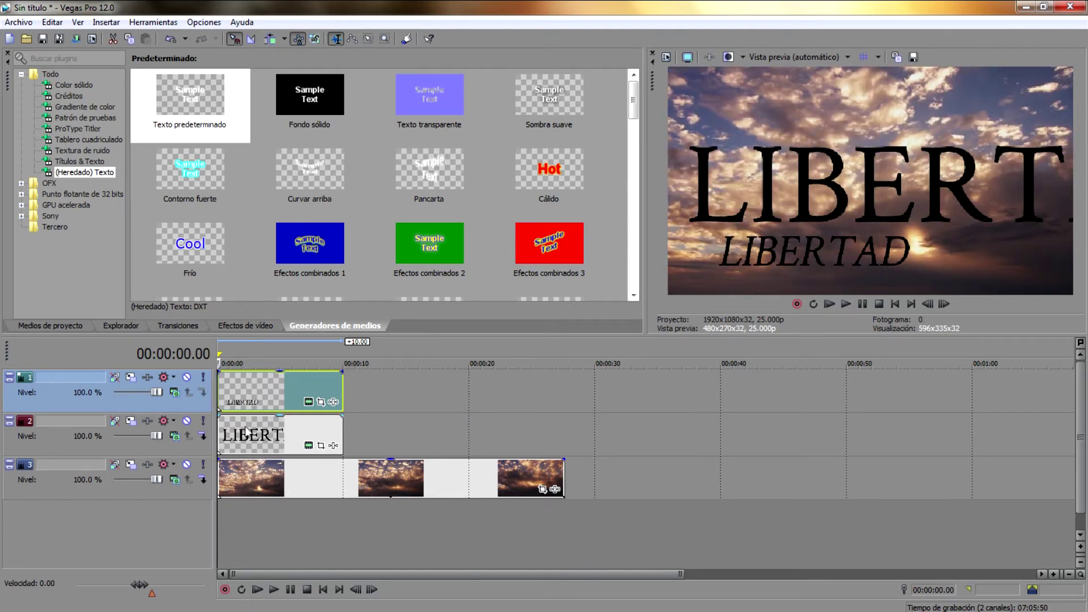
Duplicate the track holding the small italic title and select the title event on the uppermost copy.
right_click(157, 400)
left_click(175, 432)
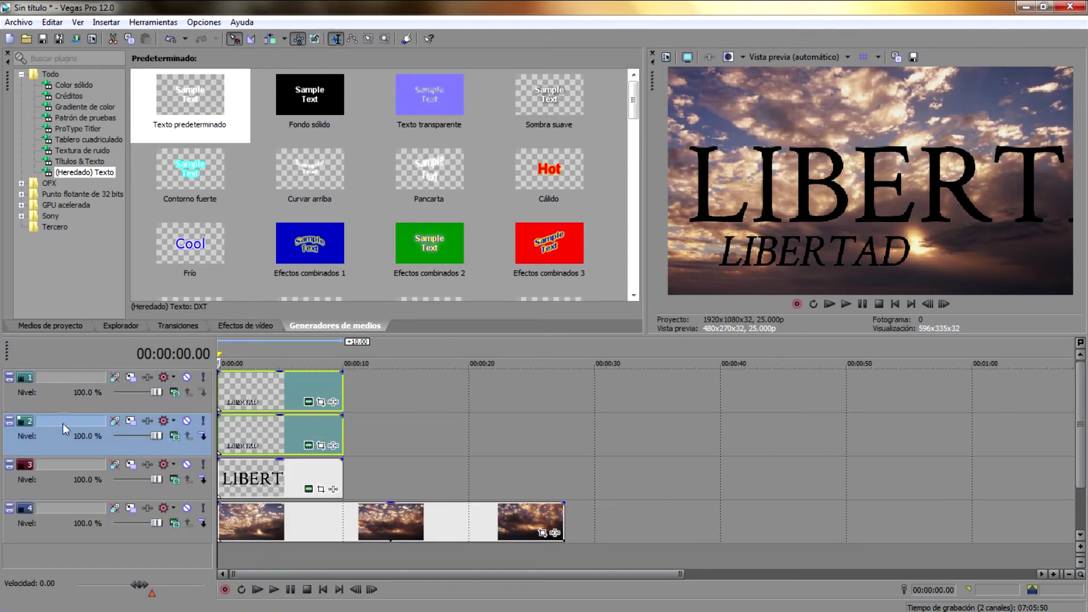
left_click(224, 402)
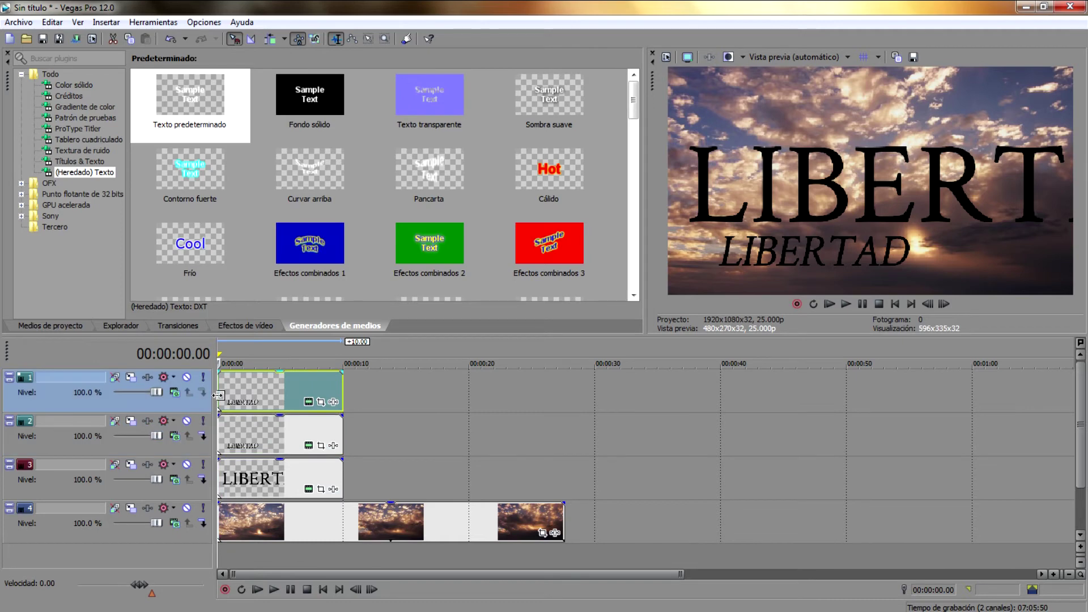
Apply the Desenfoque gausiano effect with the Desenfoque ligero preset to the italic title on track 1.
left_click(251, 326)
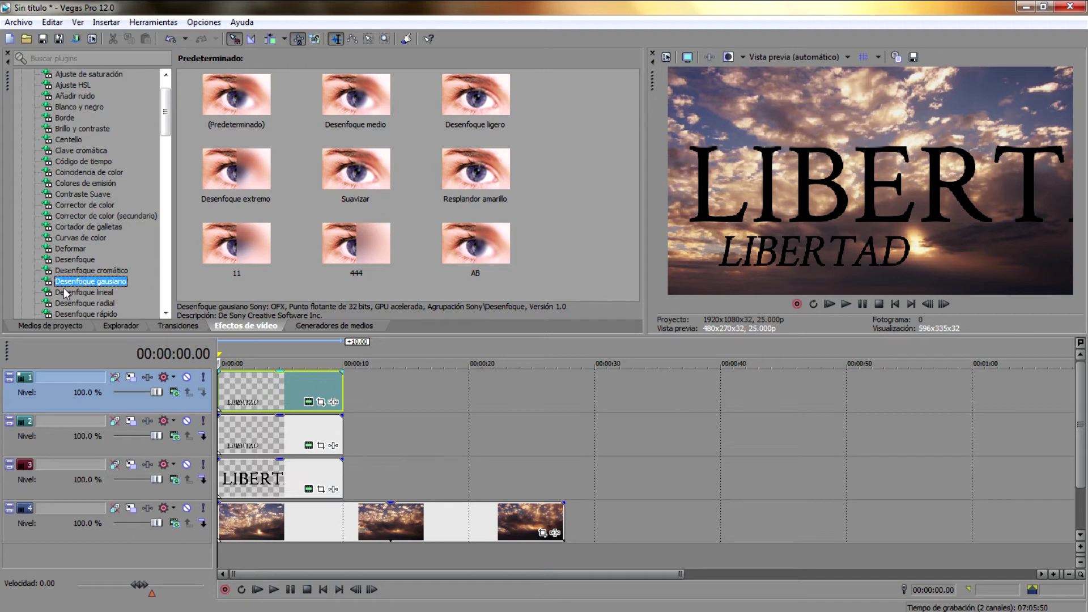
left_click(475, 117)
left_click_drag(475, 118, 265, 393)
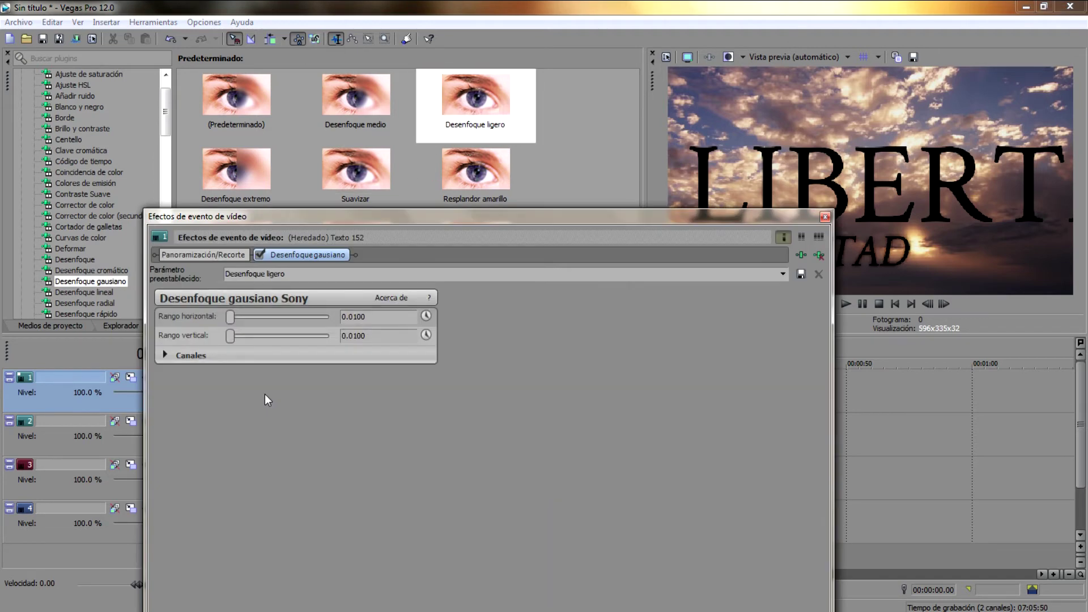
left_click(826, 217)
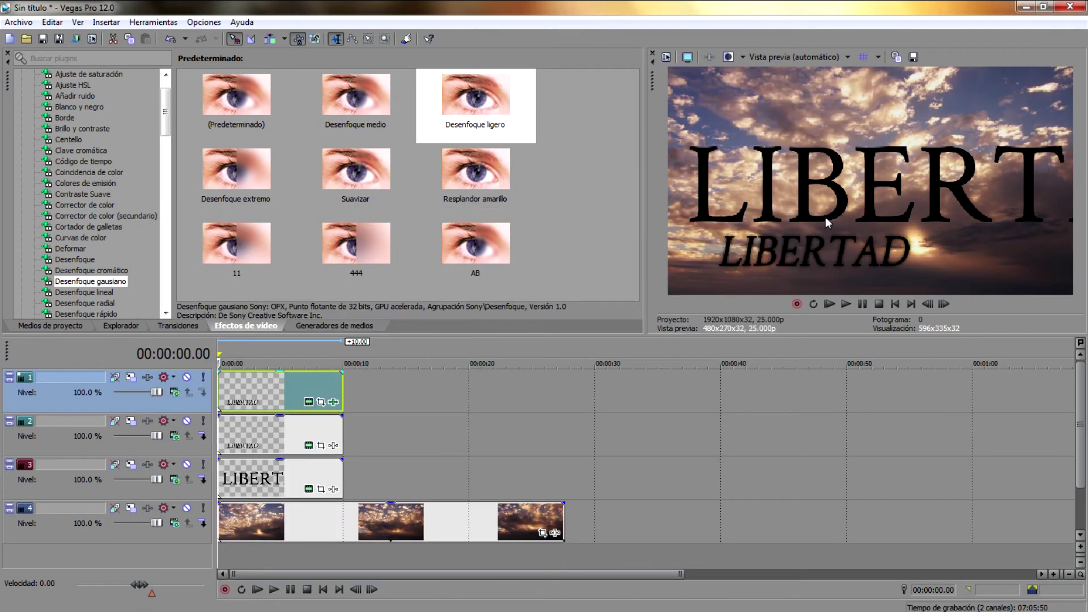
Set the video preview quality to Vista previa (media).
left_click(798, 60)
mouse_move(795, 85)
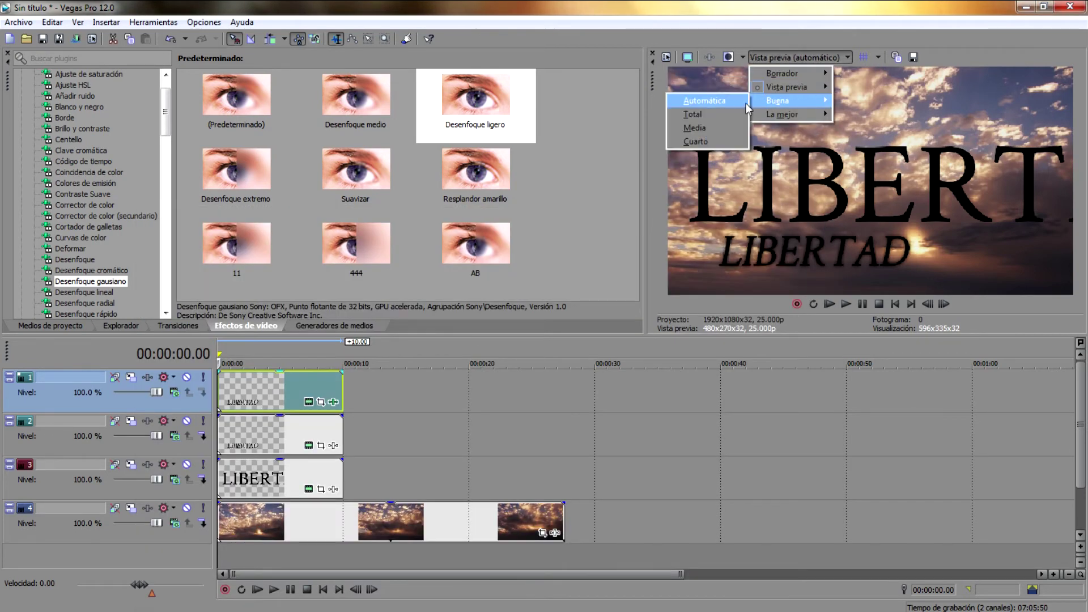
left_click(722, 112)
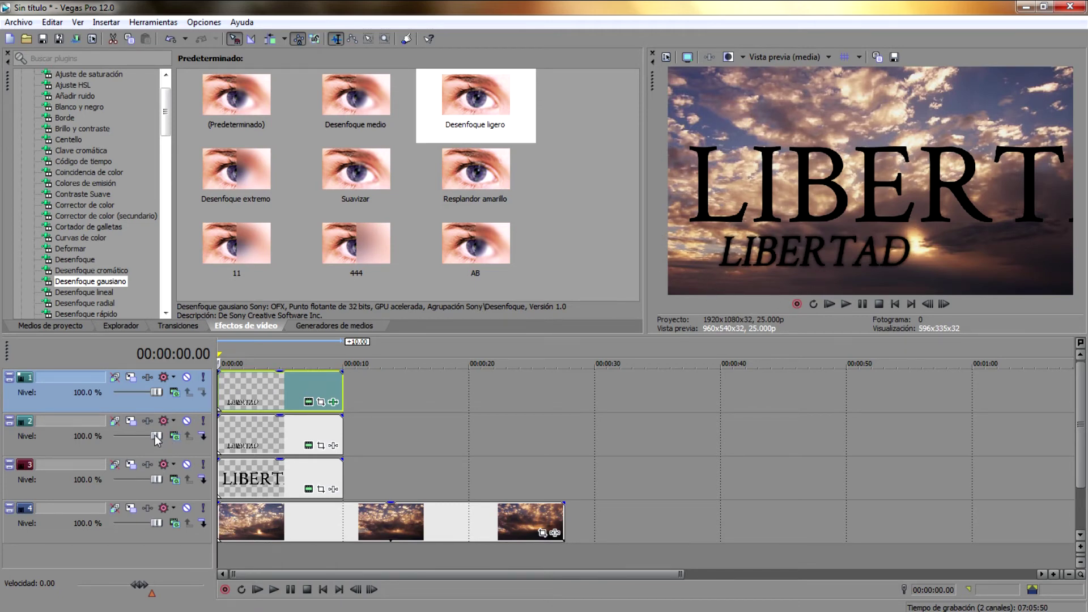
Lower the level of track 2 to 46.0 % and the level of the blurred italic title's track 1 to 76.1 %.
left_click_drag(136, 438, 142, 434)
left_click_drag(156, 392, 149, 392)
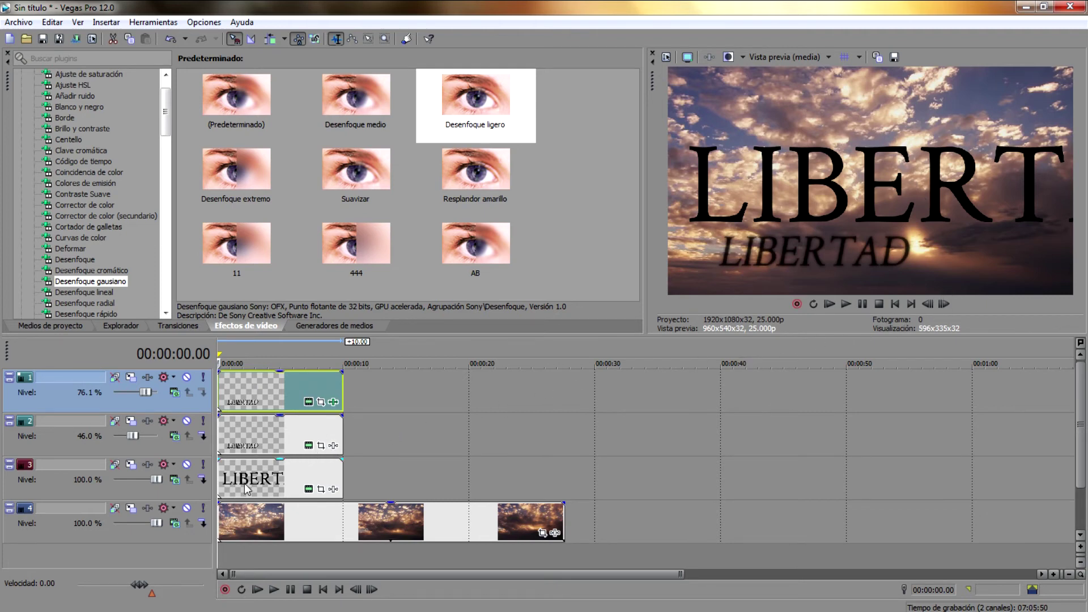
Duplicate the large title's track and apply Desenfoque gausiano with the Desenfoque medio preset to the title on the upper copy.
left_click(200, 492)
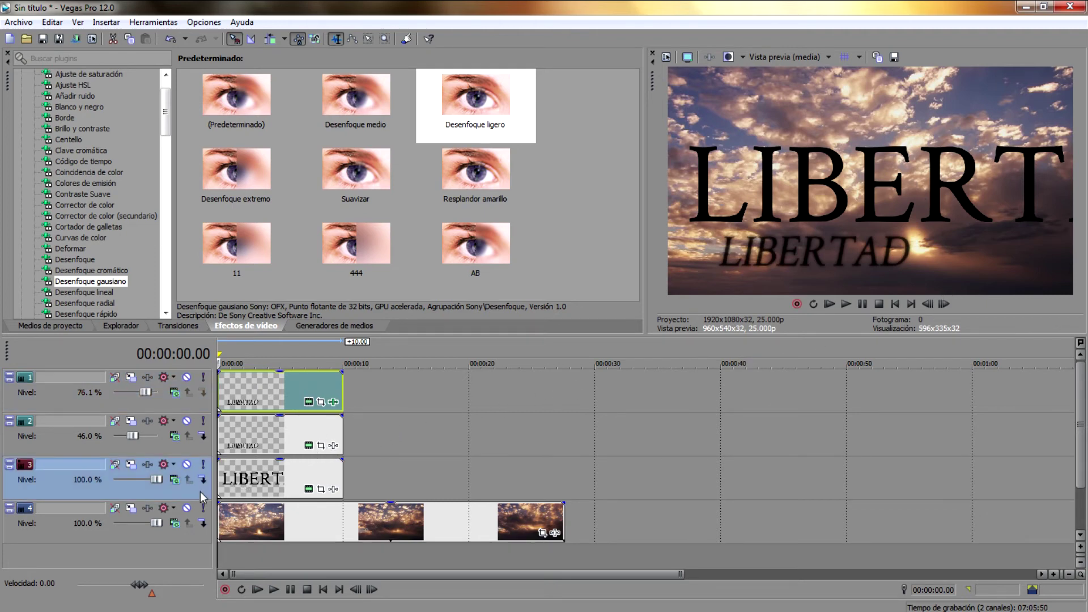
right_click(200, 491)
left_click(264, 332)
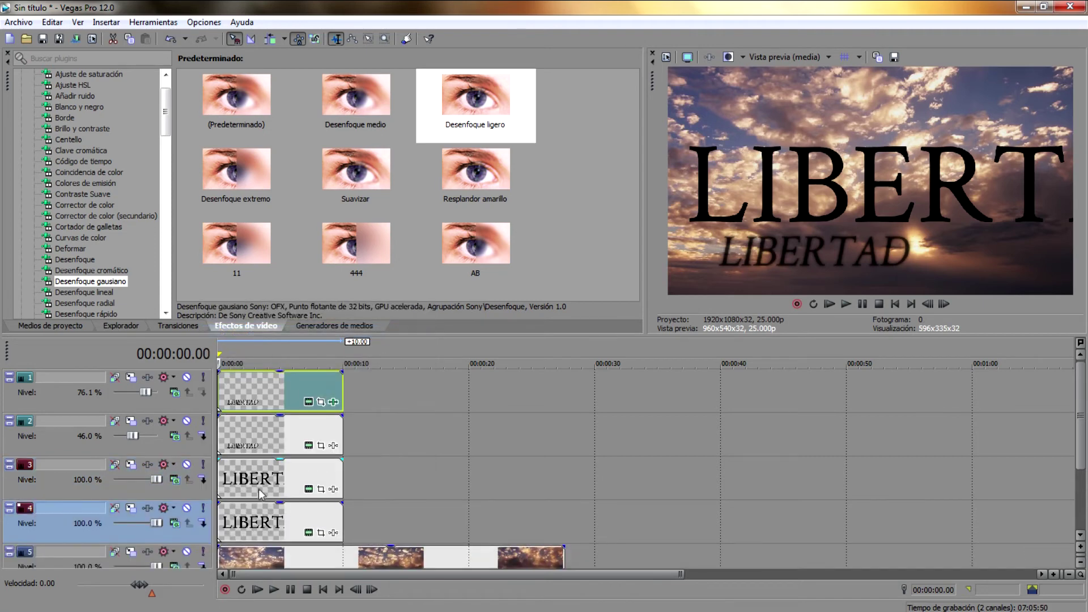
left_click(226, 487)
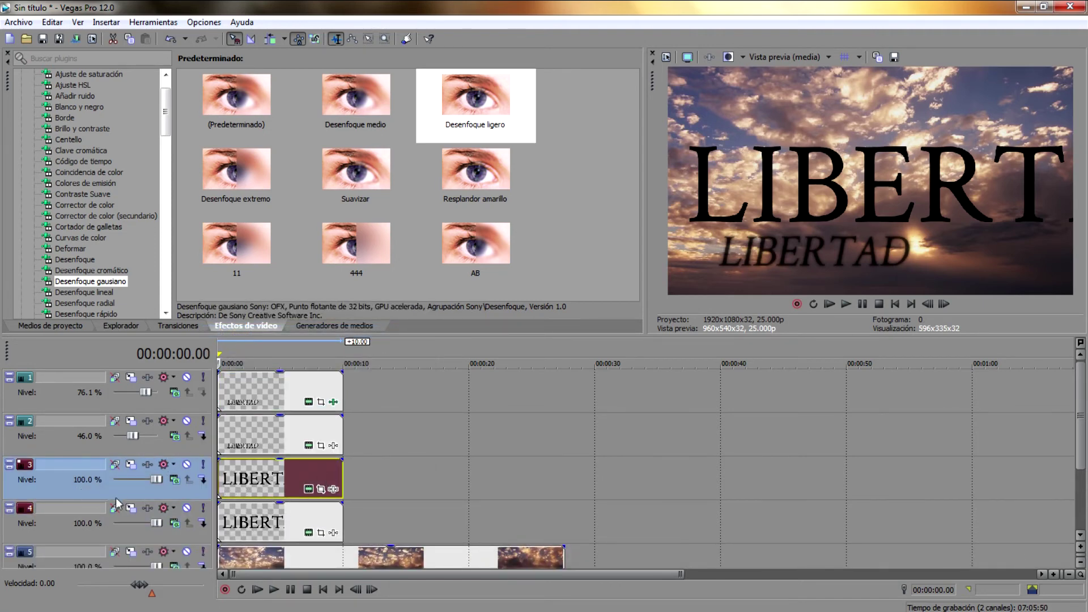
left_click_drag(356, 110, 284, 474)
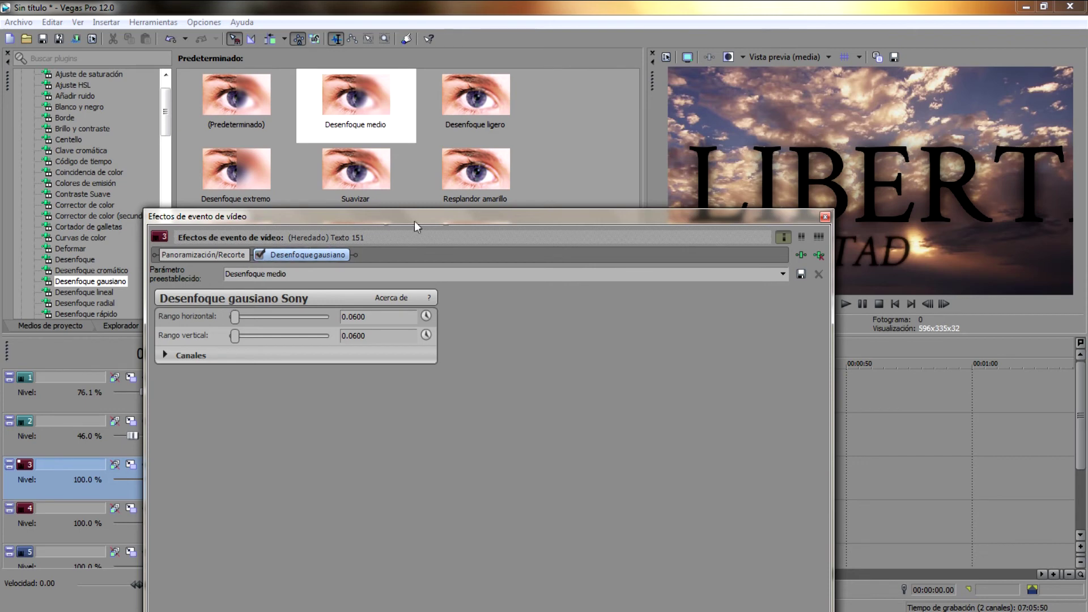
left_click(825, 217)
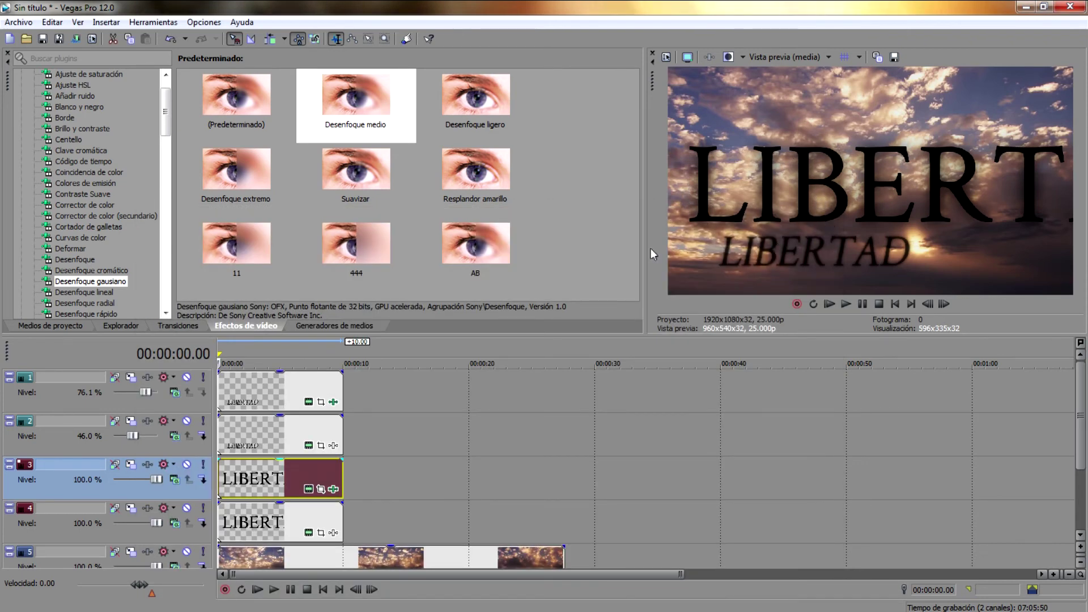
Lower the level of track 4, holding the unblurred large title, to 61.9 % and keep track 3 at 100.0 %.
mouse_move(158, 484)
left_mouse_down()
mouse_move(140, 485)
mouse_move(160, 484)
left_mouse_up()
left_click_drag(156, 523, 131, 522)
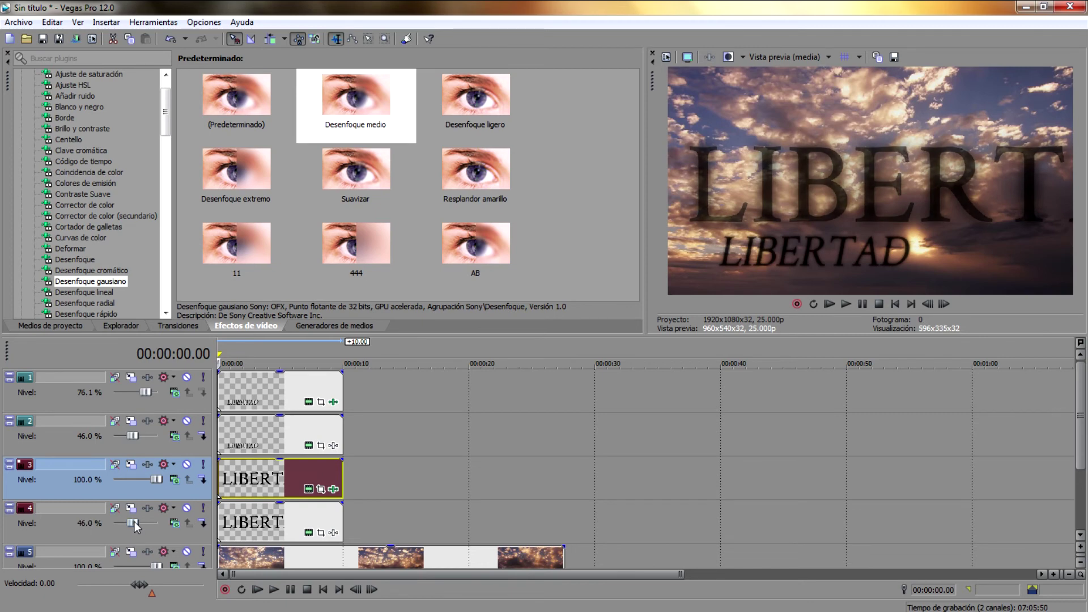
left_click_drag(158, 482, 182, 476)
left_click_drag(130, 527, 140, 522)
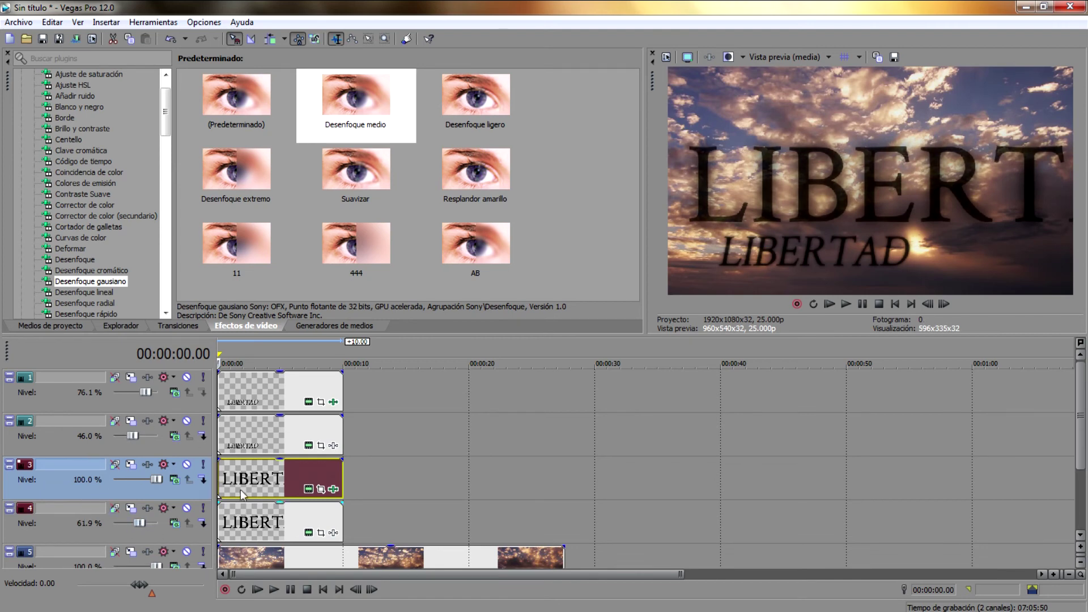